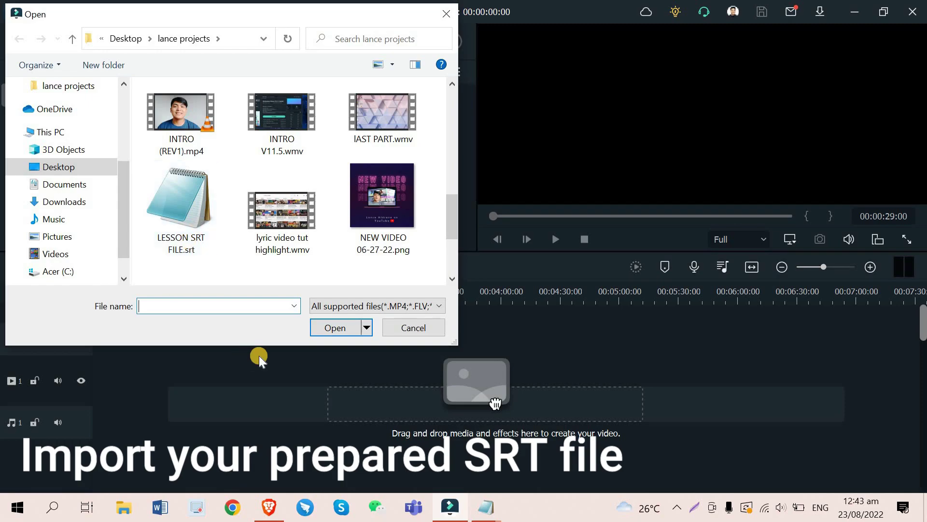
Review the caption text and timings of LESSON SRT.txt in Notepad through to the last caption
{"action": "mouse_move", "coordinate": [497, 512]}
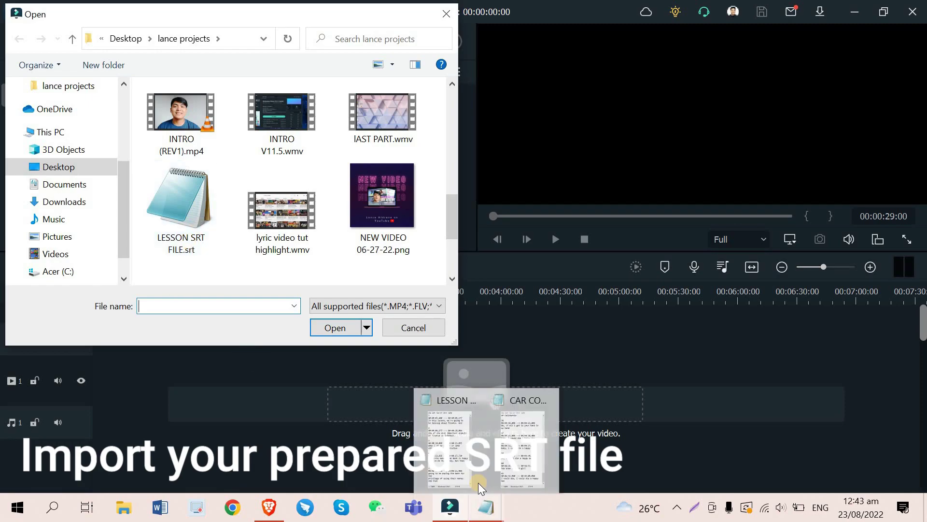
{"action": "left_click", "coordinate": [461, 452]}
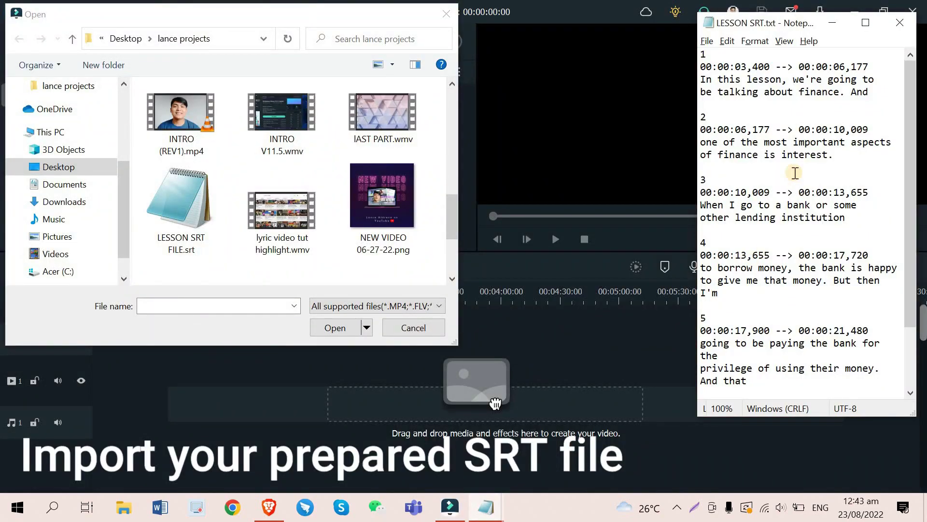
{"action": "left_click", "coordinate": [906, 85]}
{"action": "left_click_drag", "start_coordinate": [908, 92], "coordinate": [923, 154]}
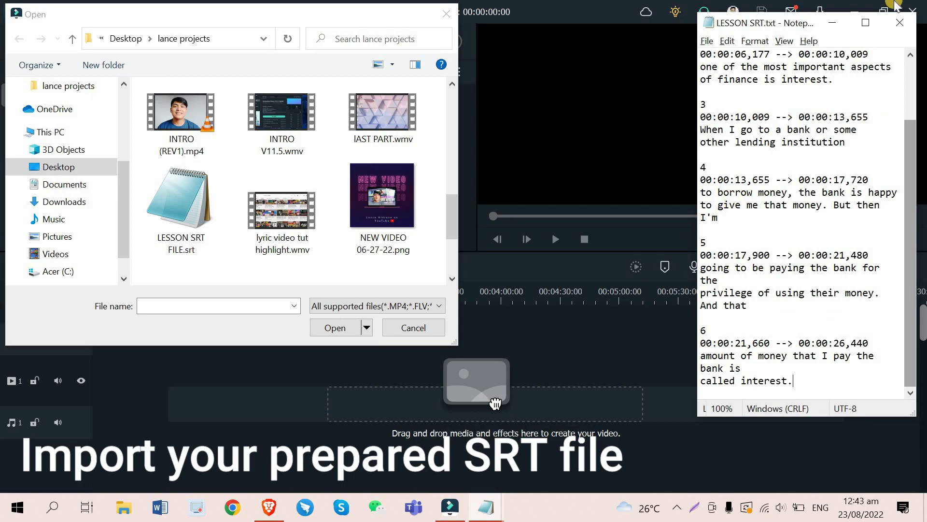
Import LESSON SRT FILE.srt into the Filmora project media and preview it
{"action": "left_click", "coordinate": [193, 201]}
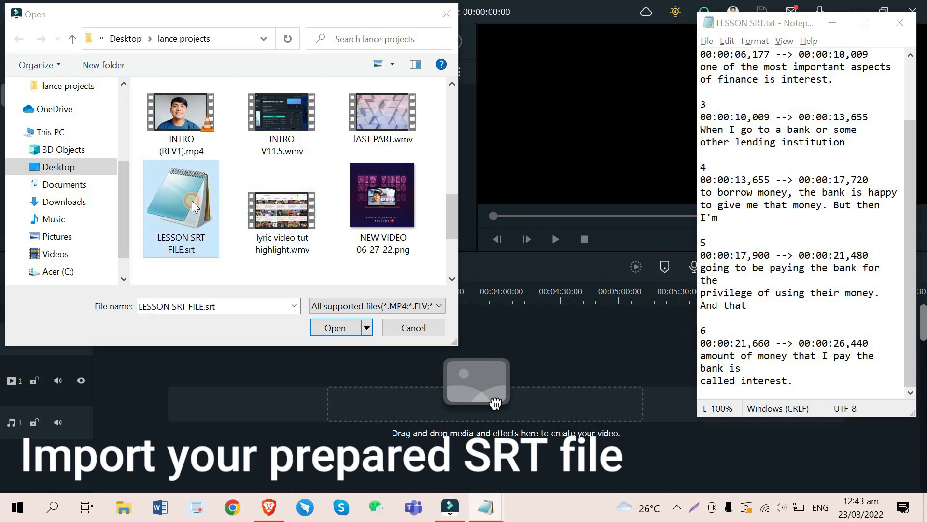
{"action": "left_click", "coordinate": [335, 327]}
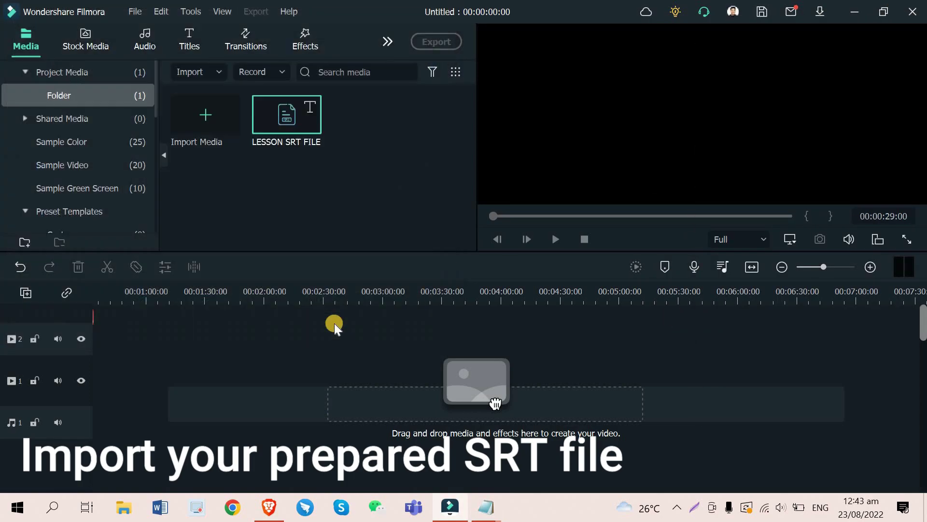
{"action": "double_click", "coordinate": [281, 127]}
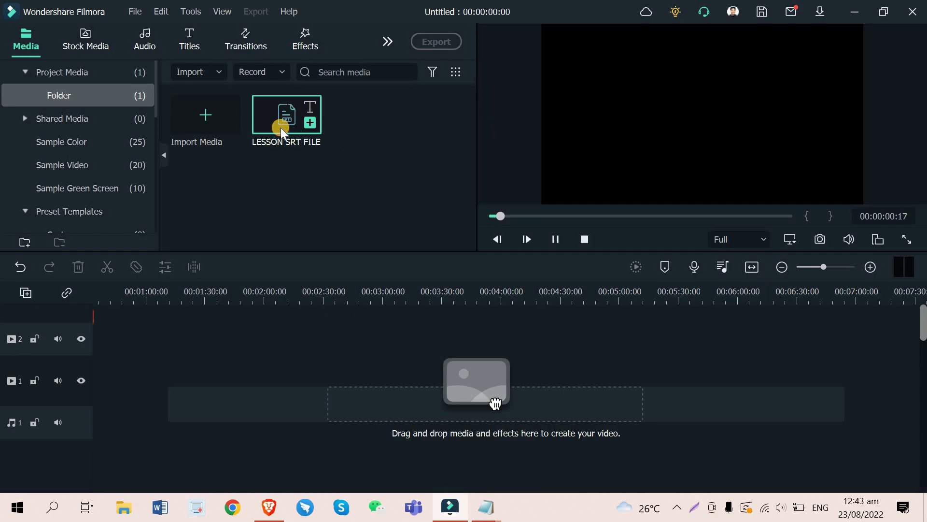
Place LESSON SRT FILE at the start of video track 2 and play back its captions
{"action": "left_click_drag", "start_coordinate": [274, 123], "coordinate": [88, 344]}
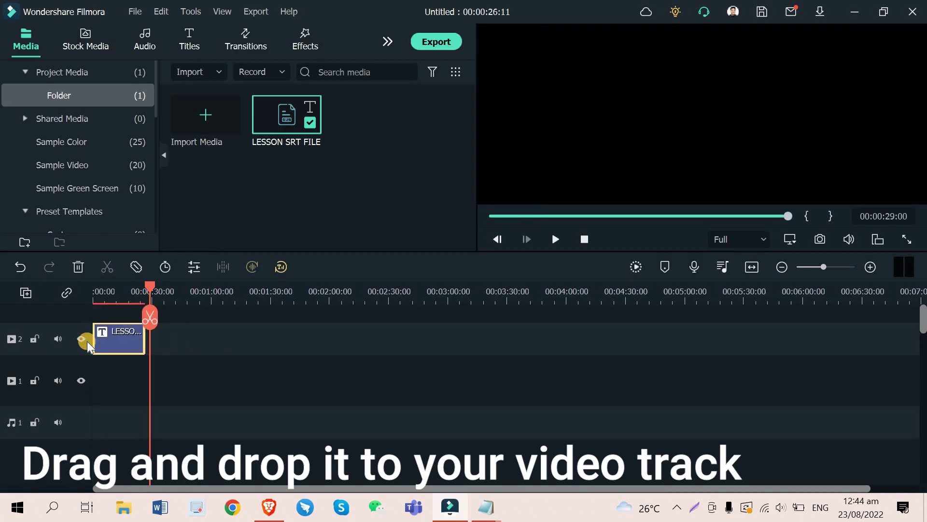
{"action": "left_click", "coordinate": [102, 291]}
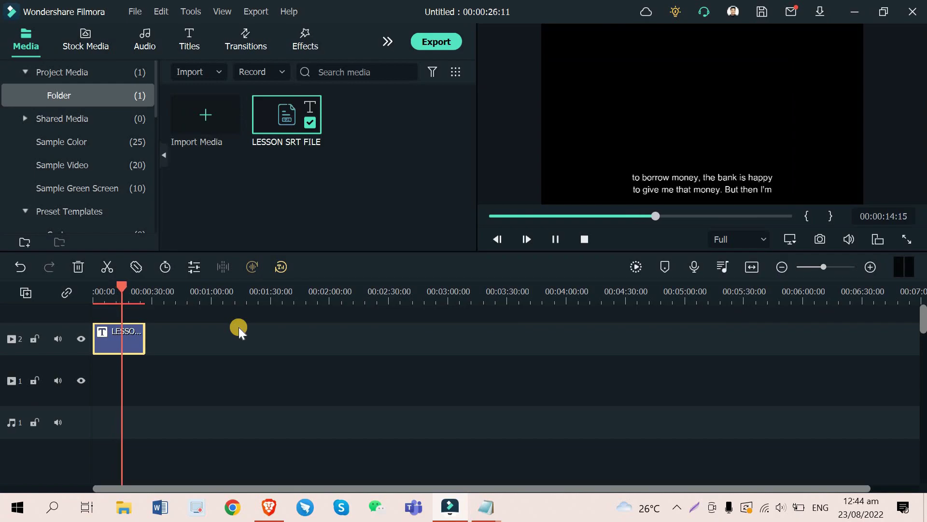
Open the Text-to-Speech settings for the LESSON SRT FILE title clip on the timeline
{"action": "left_click", "coordinate": [152, 351]}
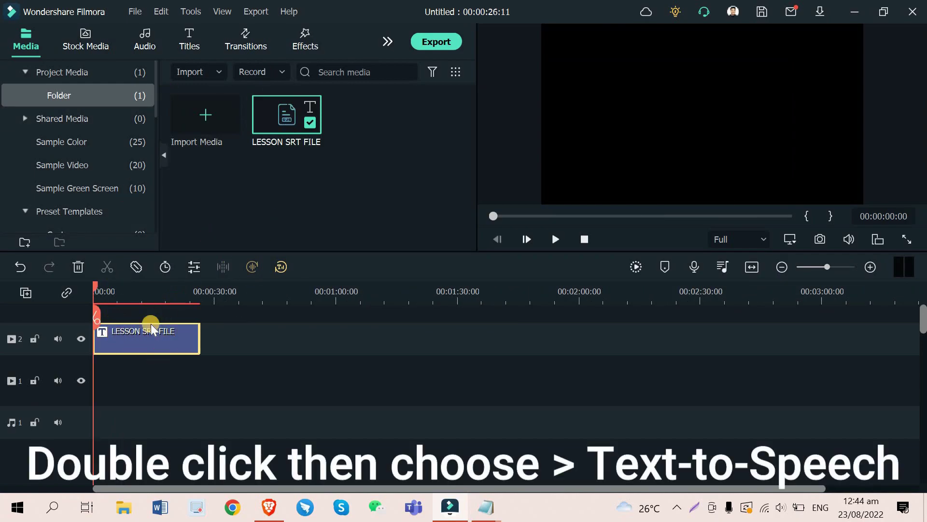
{"action": "right_click", "coordinate": [133, 344]}
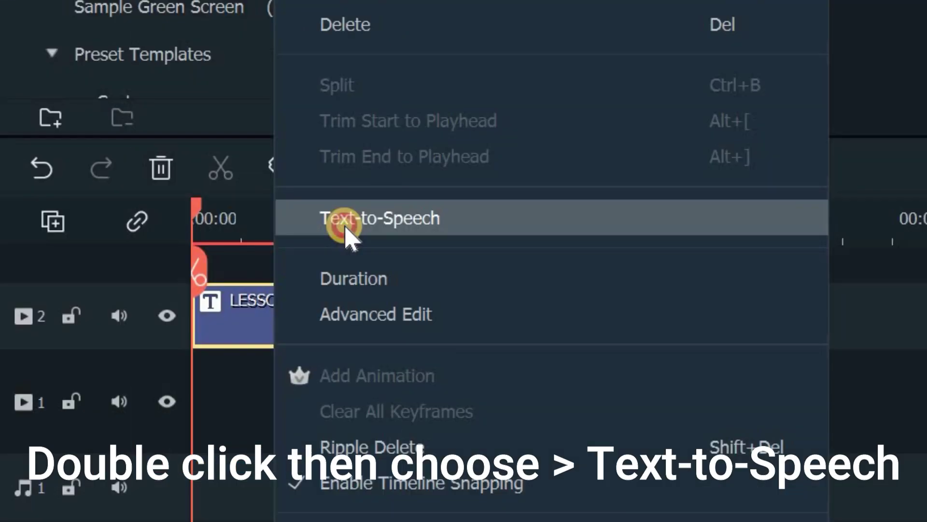
{"action": "left_click", "coordinate": [344, 226]}
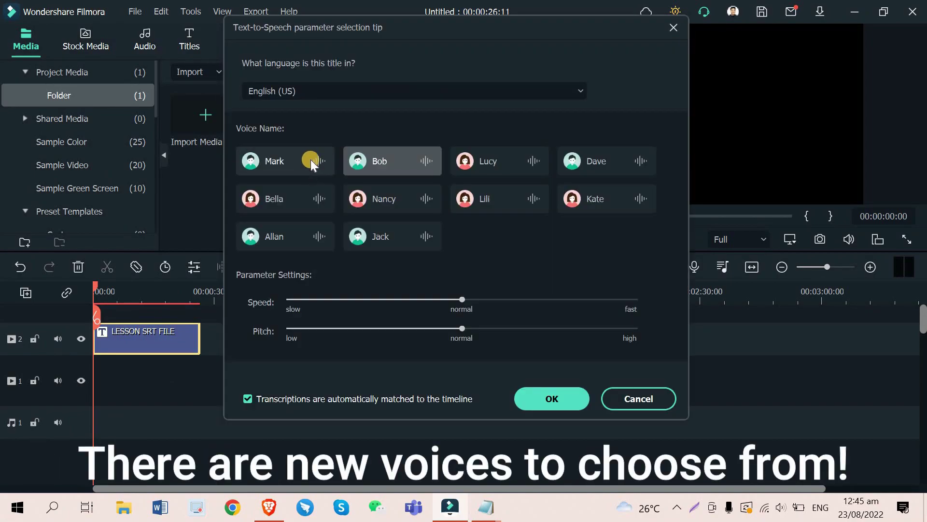
Audition the English (US) voices Mark, Bob, Lucy, Dave, Bella, Nancy, Lili, Kate, Allan and Jack
{"action": "left_click", "coordinate": [311, 159]}
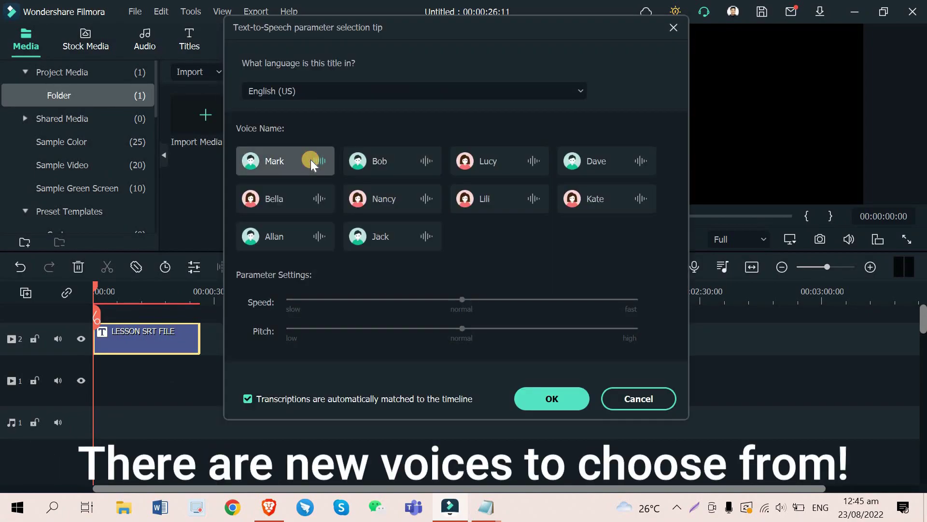
{"action": "left_click", "coordinate": [425, 161]}
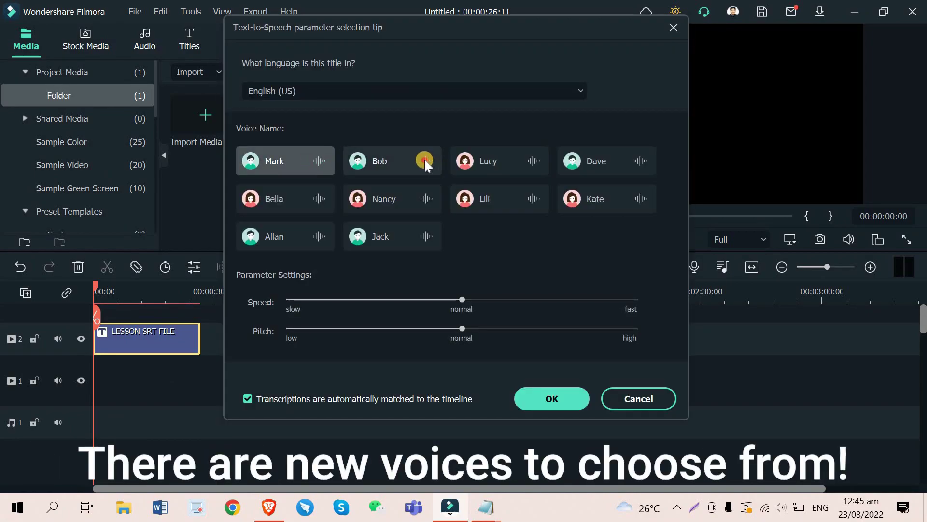
{"action": "left_click", "coordinate": [537, 160]}
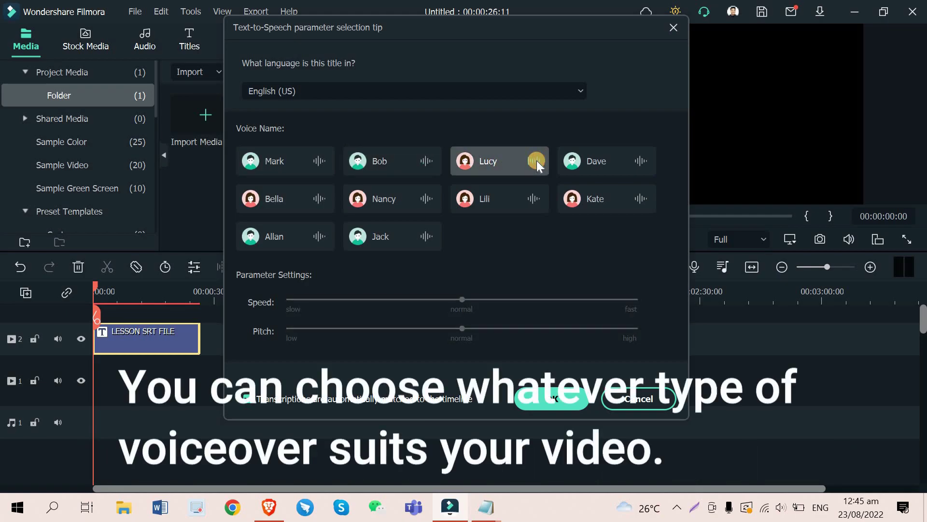
{"action": "left_click", "coordinate": [638, 159]}
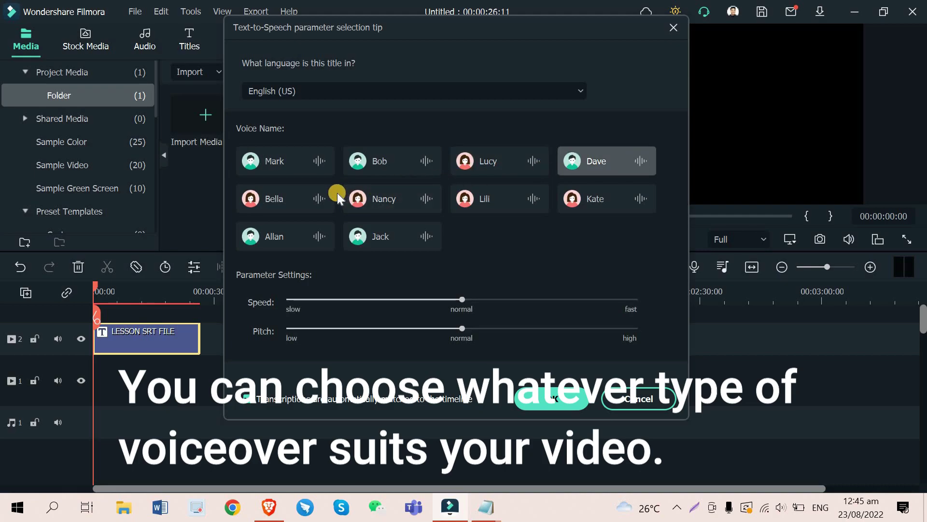
{"action": "left_click", "coordinate": [317, 192]}
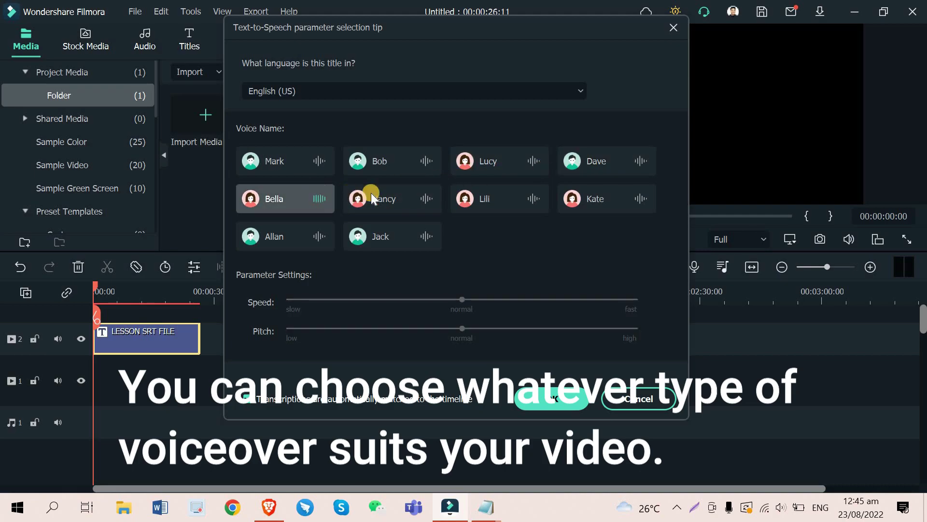
{"action": "left_click", "coordinate": [429, 198]}
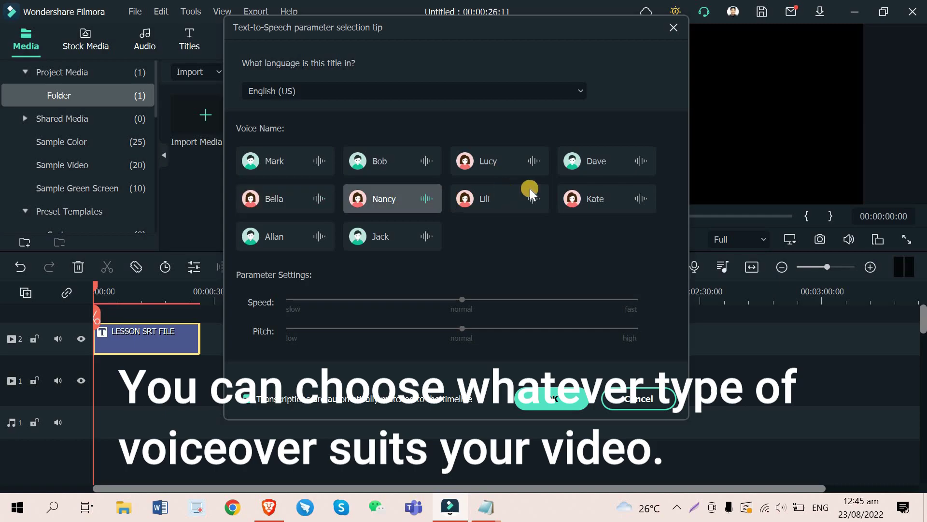
{"action": "left_click", "coordinate": [540, 198]}
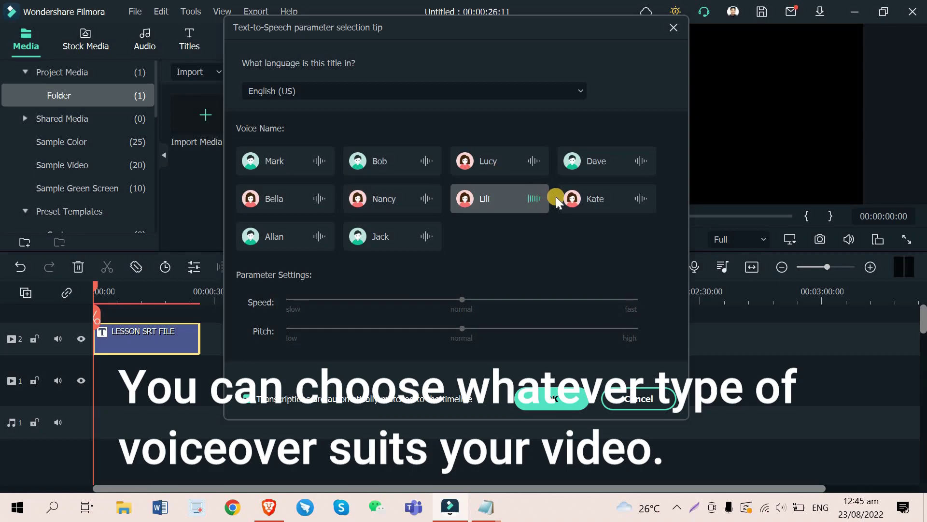
{"action": "left_click", "coordinate": [641, 198]}
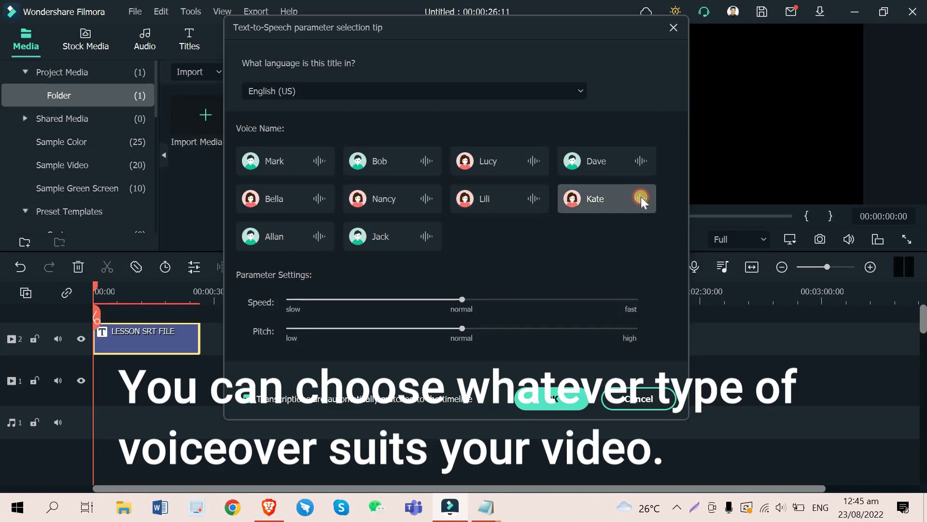
{"action": "left_click", "coordinate": [315, 233]}
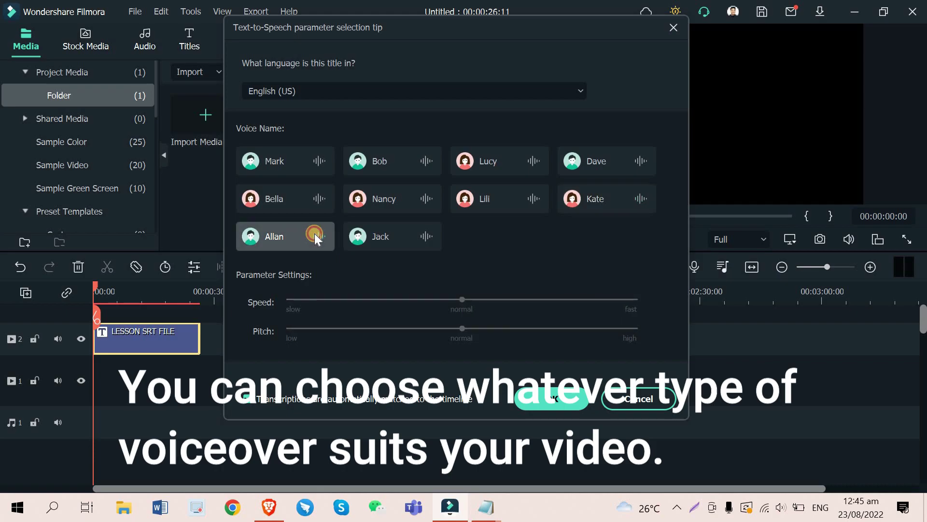
{"action": "left_click", "coordinate": [429, 236]}
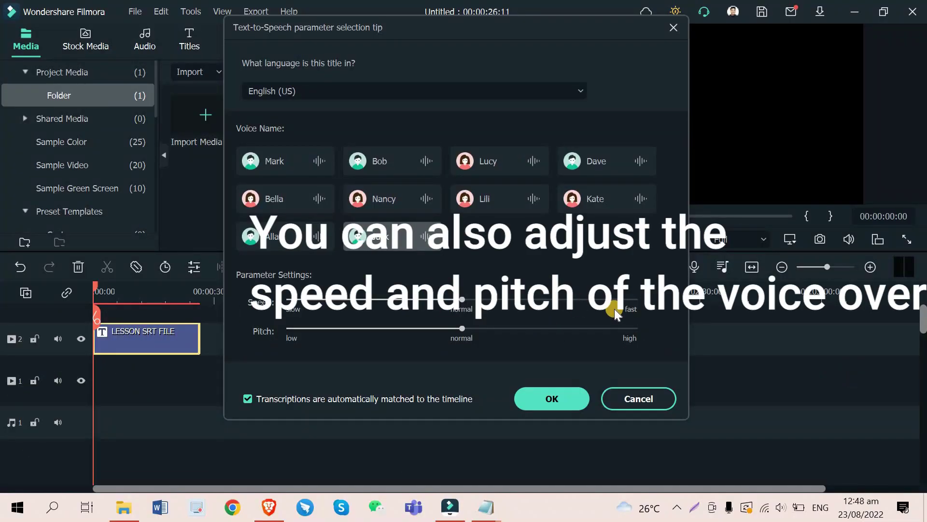
Try the Bob and Lucy voices at the fastest speech speed and return the speed to normal
{"action": "left_click", "coordinate": [634, 299]}
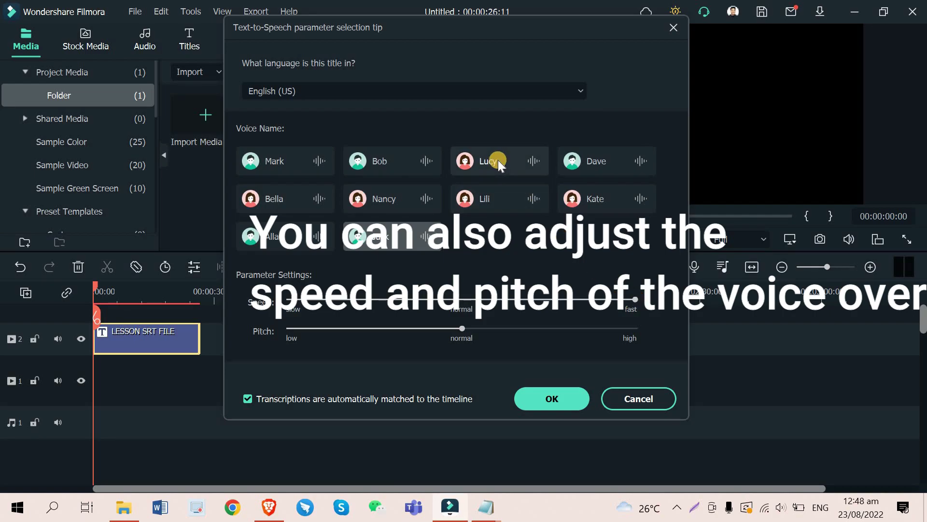
{"action": "left_click", "coordinate": [410, 161]}
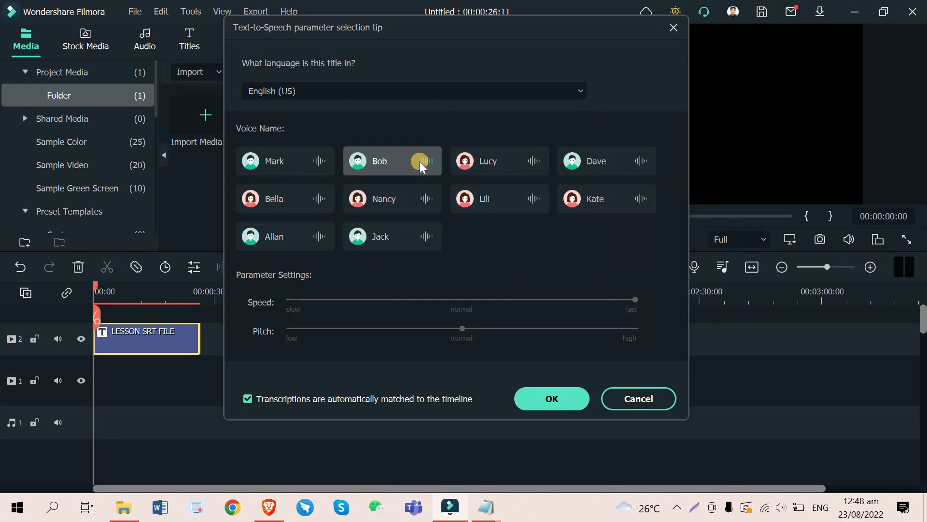
{"action": "left_click", "coordinate": [520, 164]}
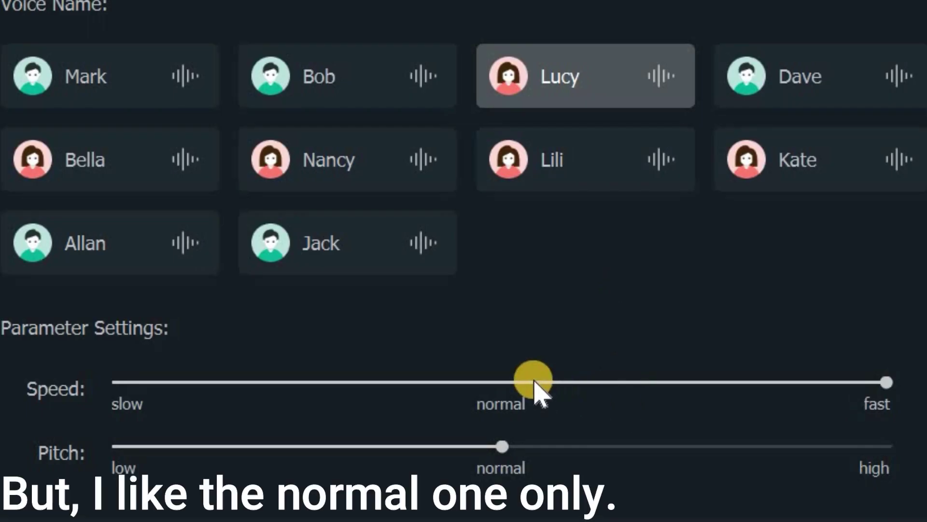
{"action": "left_click", "coordinate": [533, 382]}
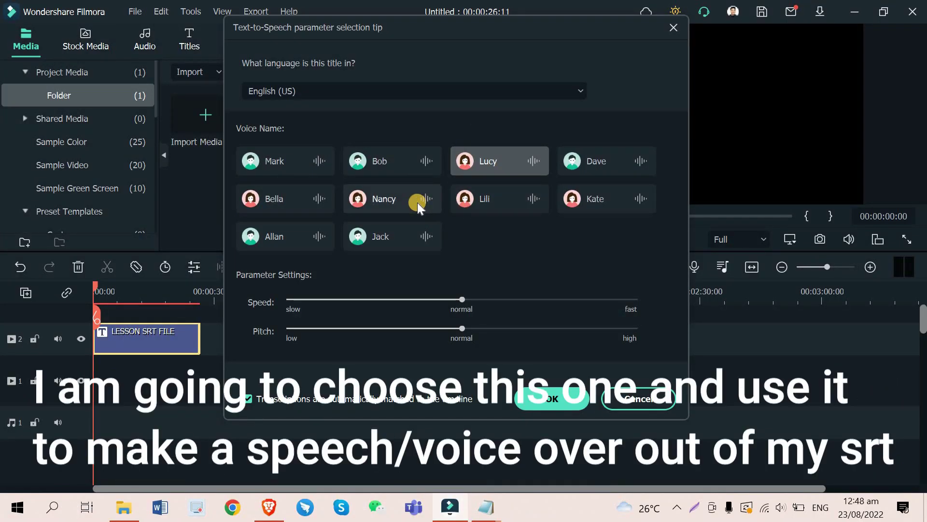
Generate speech from the captions with the Lili voice and put away the list of voice-text services
{"action": "left_click", "coordinate": [494, 198]}
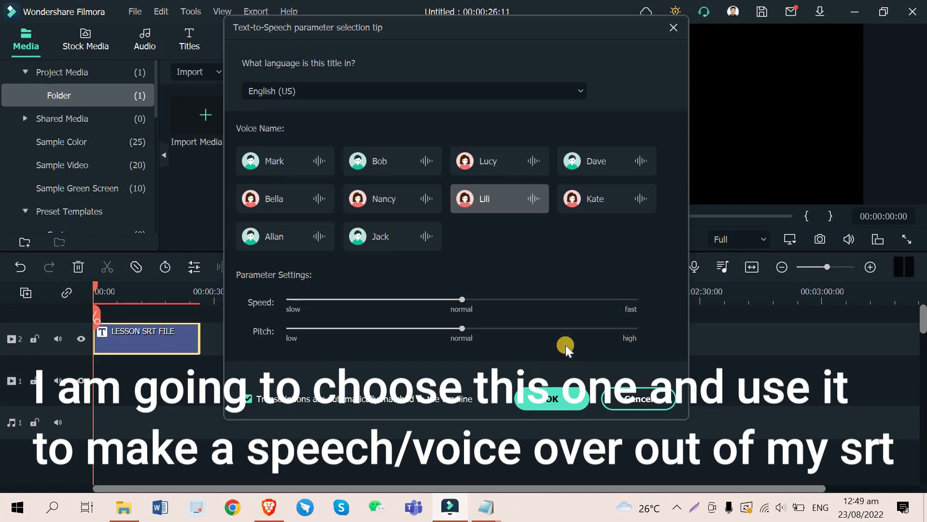
{"action": "left_click", "coordinate": [552, 399]}
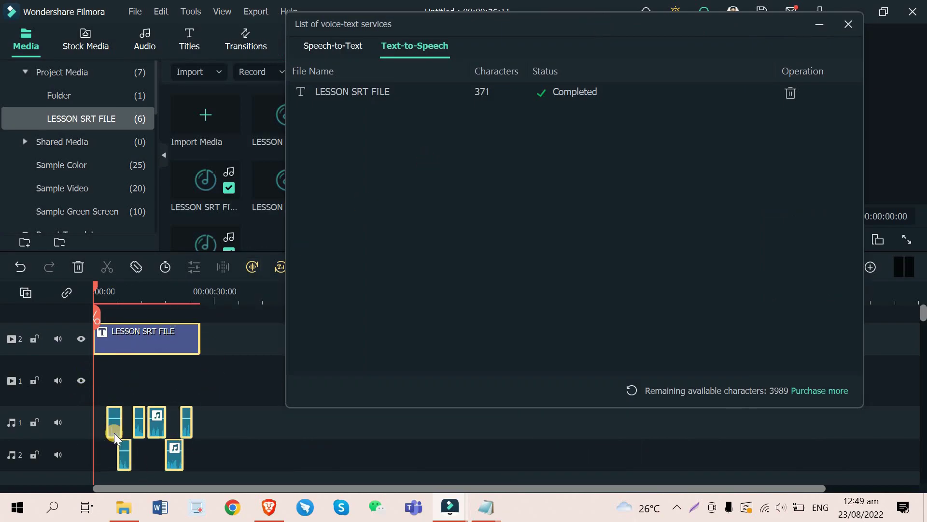
{"action": "left_click", "coordinate": [822, 28]}
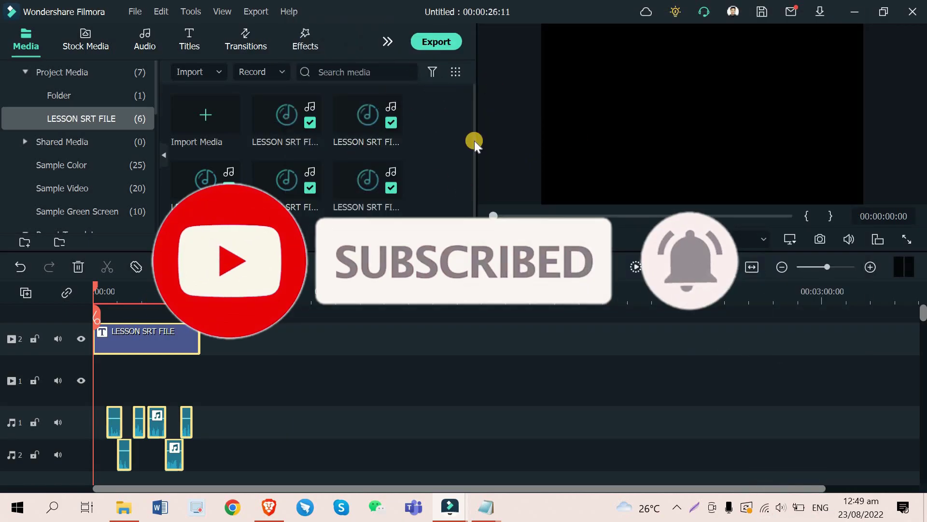
Play back the generated voice-over with its captions from about 00:00:02:17 on the timeline
{"action": "scroll", "coordinate": [204, 393], "scroll_direction": "up", "scroll_amount": 3}
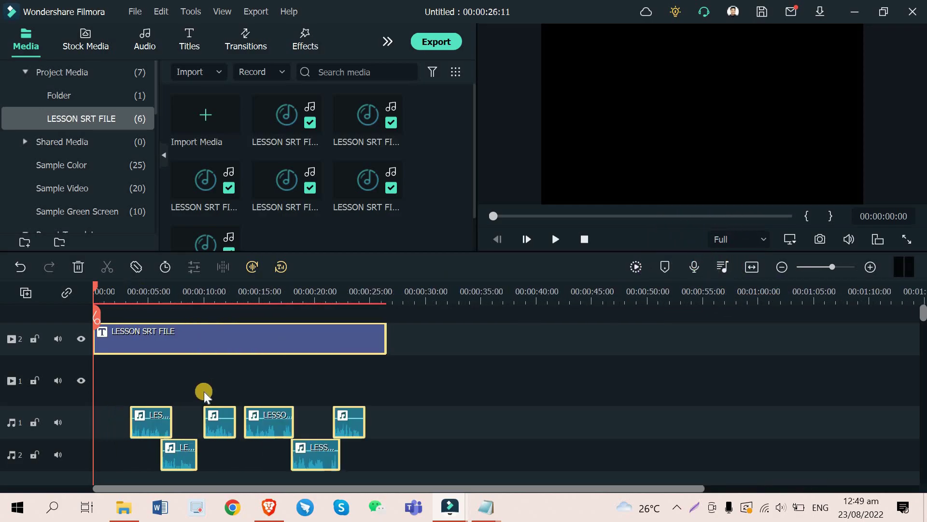
{"action": "left_click", "coordinate": [122, 292]}
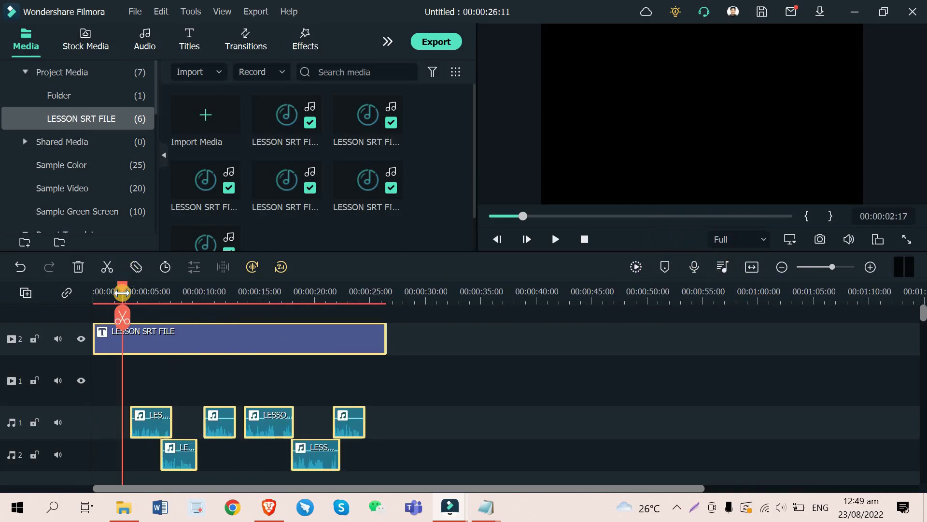
{"action": "key", "text": "space"}
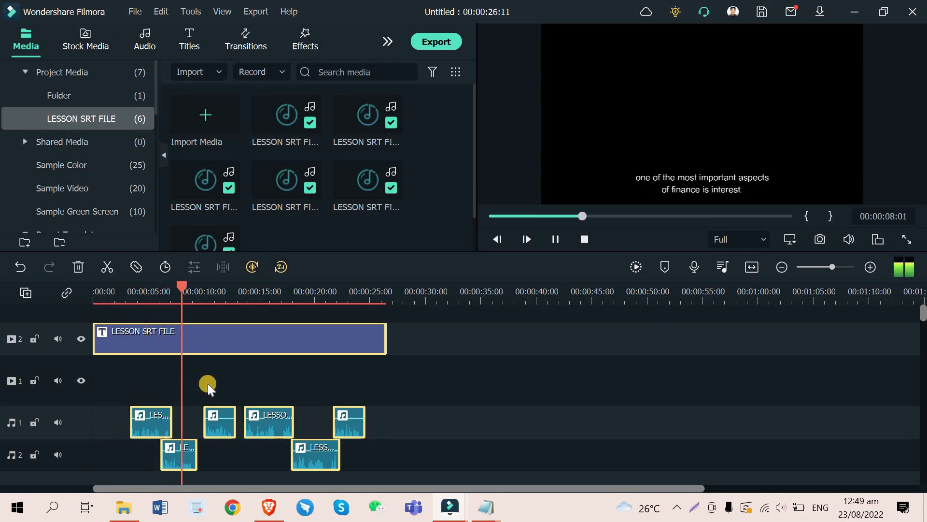
Try to shift the generated voice clips slightly forward in time on the timeline and undo the move
{"action": "scroll", "coordinate": [437, 424], "scroll_direction": "up", "scroll_amount": 3}
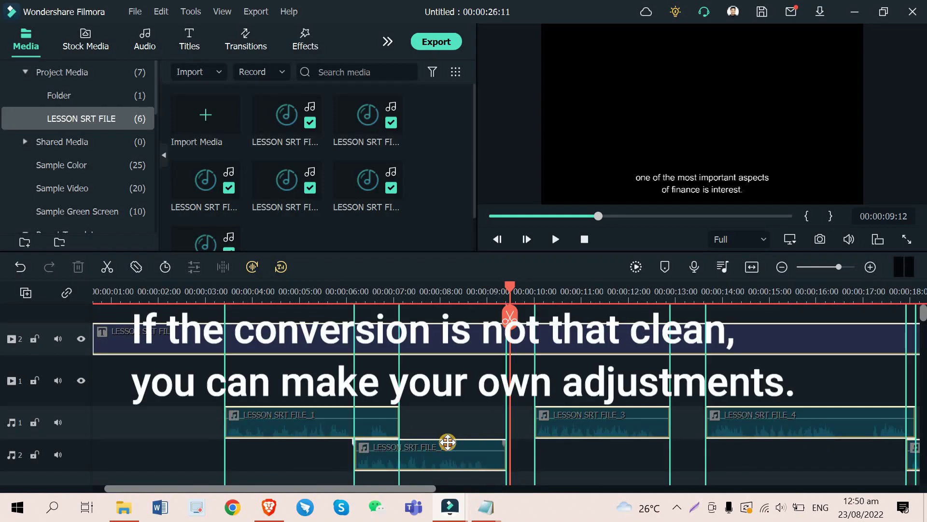
{"action": "left_click_drag", "start_coordinate": [443, 441], "coordinate": [470, 441]}
{"action": "left_click", "coordinate": [376, 293]}
{"action": "key", "text": "ctrl+z"}
Split the LESSON SRT FILE_1 audio clip at the point where the LESSON SRT FILE_2 clip begins
{"action": "left_click_drag", "start_coordinate": [338, 286], "coordinate": [429, 284]}
{"action": "scroll", "coordinate": [369, 284], "scroll_direction": "down", "scroll_amount": 2}
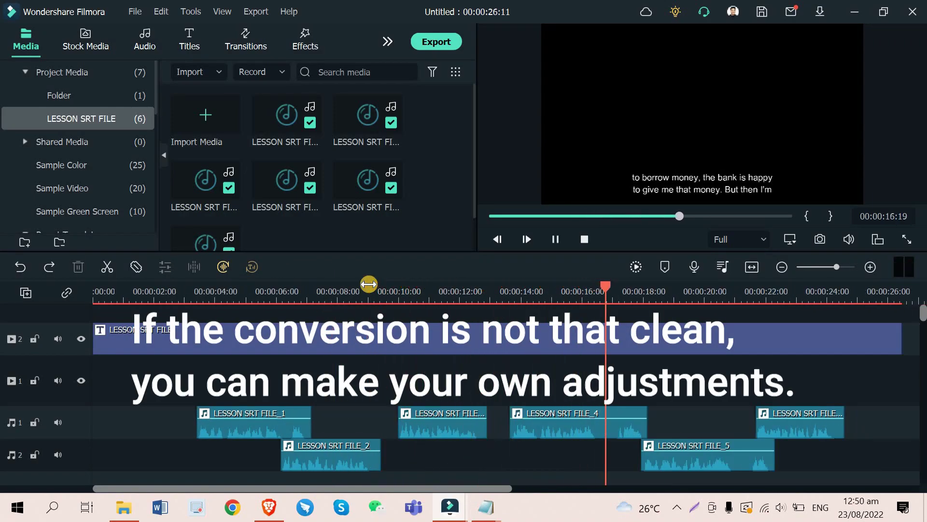
{"action": "left_click_drag", "start_coordinate": [182, 287], "coordinate": [280, 286]}
{"action": "key", "text": "ctrl+b"}
{"action": "scroll", "coordinate": [316, 408], "scroll_direction": "up", "scroll_amount": 2}
{"action": "left_click", "coordinate": [575, 416]}
{"action": "left_click_drag", "start_coordinate": [560, 300], "coordinate": [564, 297]}
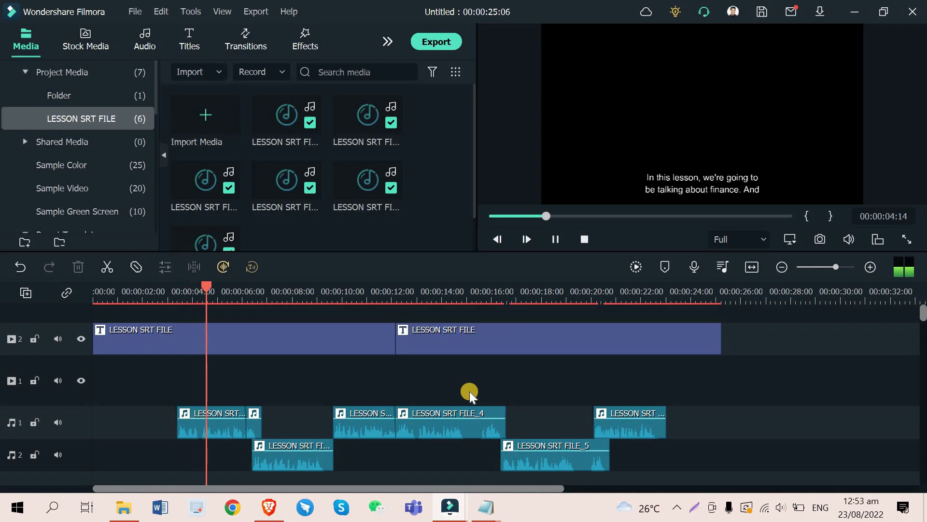
{"action": "scroll", "coordinate": [470, 391], "scroll_direction": "up", "scroll_amount": 1}
{"action": "scroll", "coordinate": [470, 391], "scroll_direction": "up", "scroll_amount": 1}
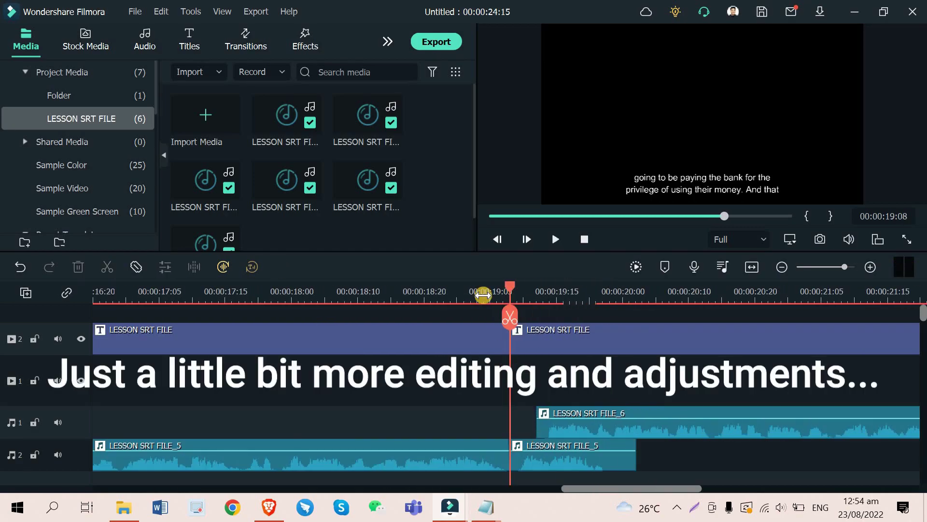
Play back the adjusted voice-over with its captions, starting shortly before the first voice clip on the timeline
{"action": "left_click", "coordinate": [579, 407]}
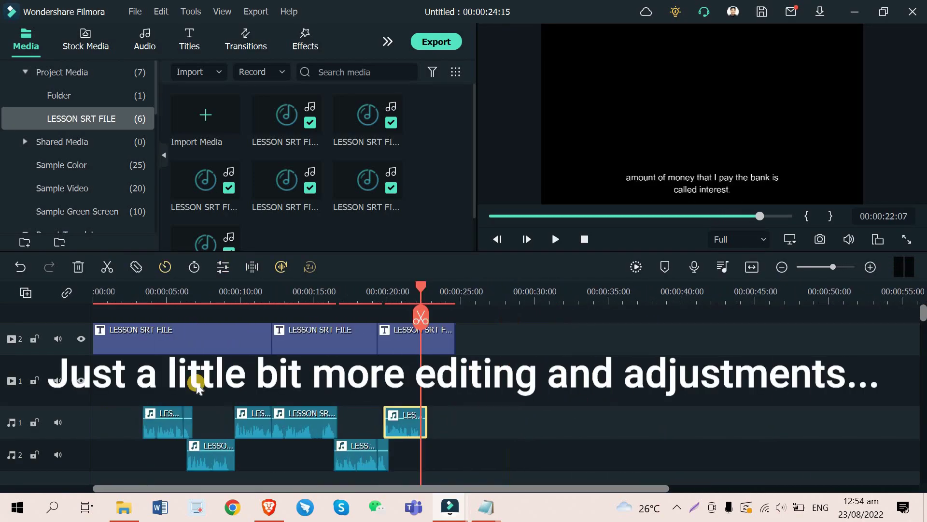
{"action": "left_click", "coordinate": [138, 292]}
{"action": "key", "text": "space"}
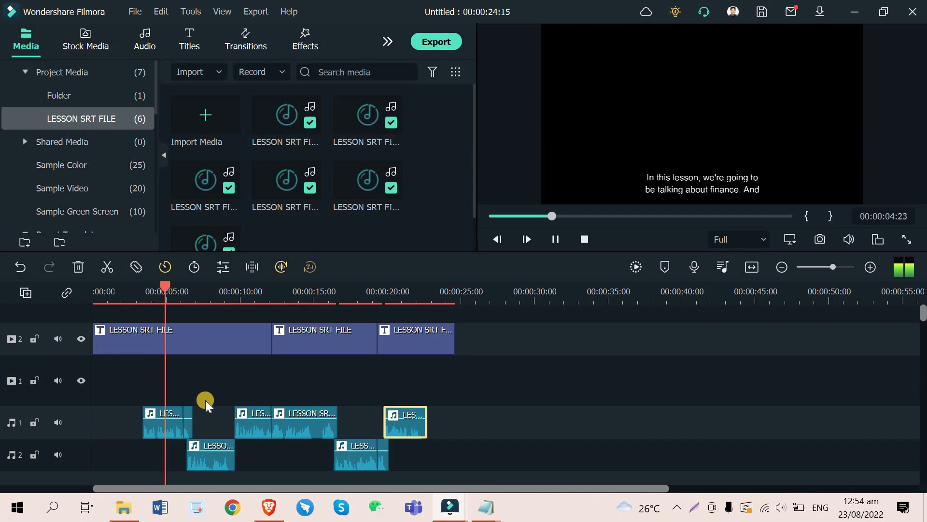
{"action": "scroll", "coordinate": [205, 400], "scroll_direction": "up", "scroll_amount": 3}
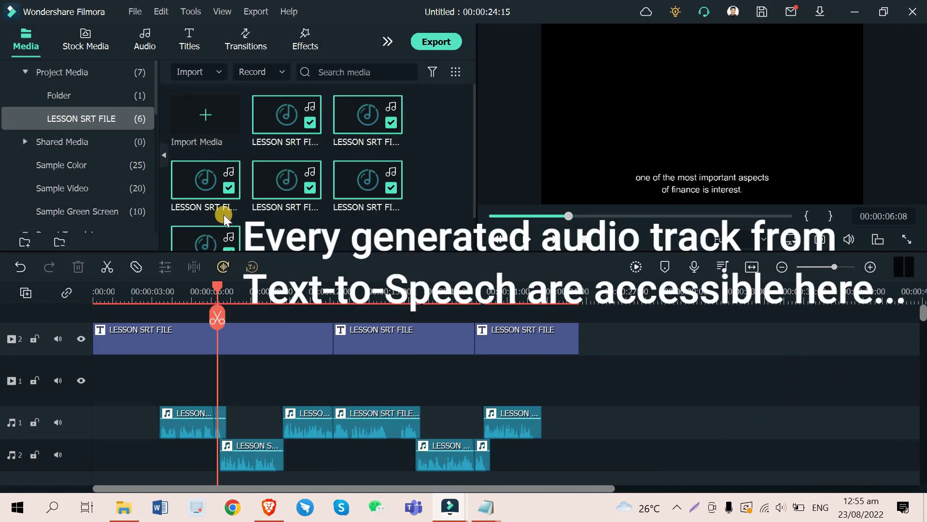
Open the LESSON SRT FILE folder in the project media, load its first audio file in the preview and look through the generated voice files
{"action": "left_click", "coordinate": [51, 82]}
{"action": "left_click", "coordinate": [52, 82]}
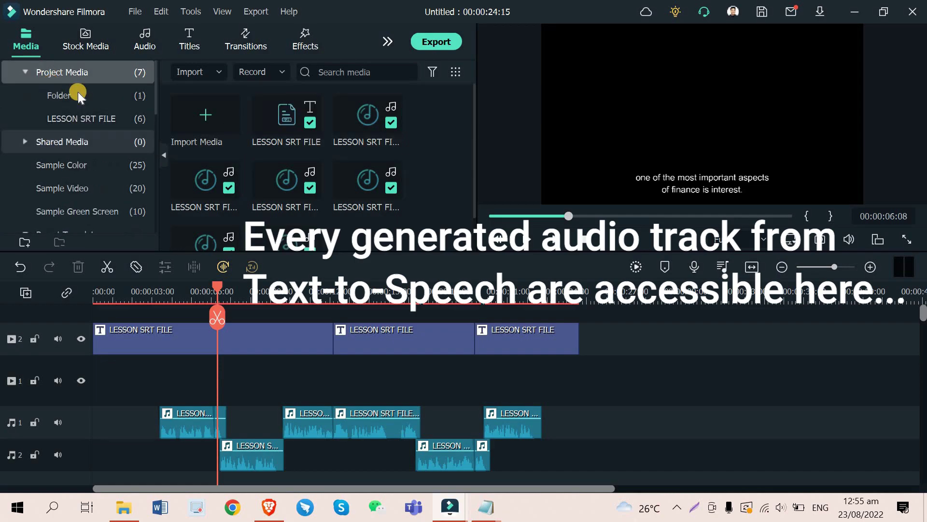
{"action": "left_click", "coordinate": [74, 115]}
{"action": "scroll", "coordinate": [297, 128], "scroll_direction": "down", "scroll_amount": 1}
{"action": "scroll", "coordinate": [297, 129], "scroll_direction": "up", "scroll_amount": 1}
{"action": "left_click", "coordinate": [275, 121]}
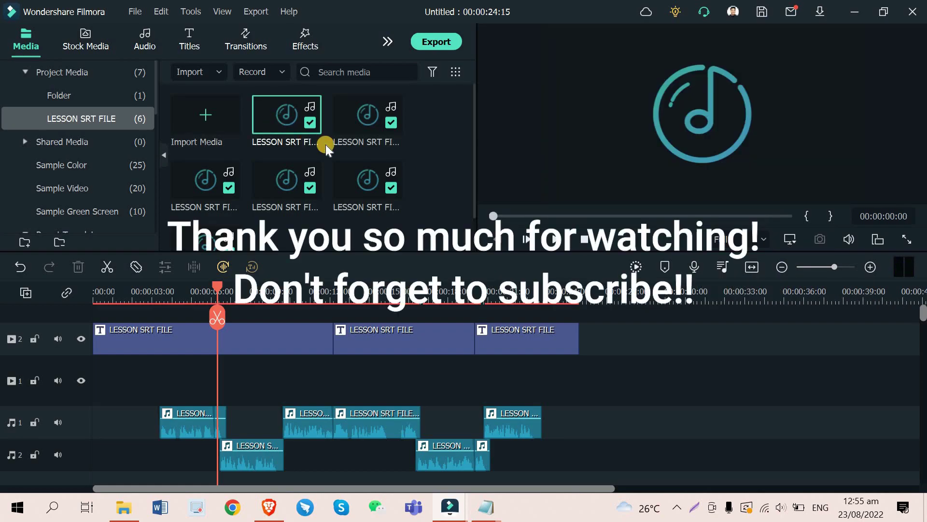
{"action": "scroll", "coordinate": [325, 144], "scroll_direction": "down", "scroll_amount": 1}
{"action": "scroll", "coordinate": [325, 144], "scroll_direction": "down", "scroll_amount": 1}
{"action": "scroll", "coordinate": [325, 143], "scroll_direction": "up", "scroll_amount": 1}
{"action": "scroll", "coordinate": [326, 144], "scroll_direction": "down", "scroll_amount": 1}
{"action": "scroll", "coordinate": [327, 215], "scroll_direction": "up", "scroll_amount": 1}
{"action": "scroll", "coordinate": [327, 215], "scroll_direction": "down", "scroll_amount": 1}
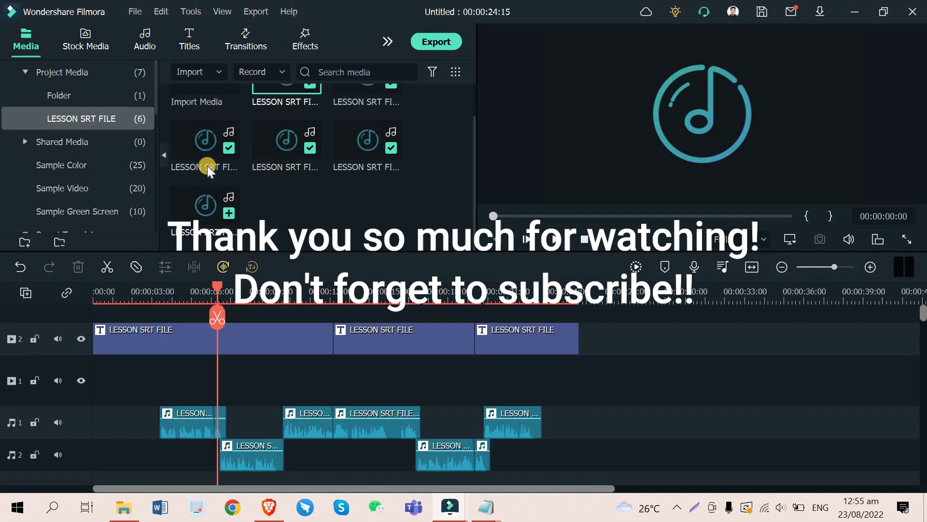